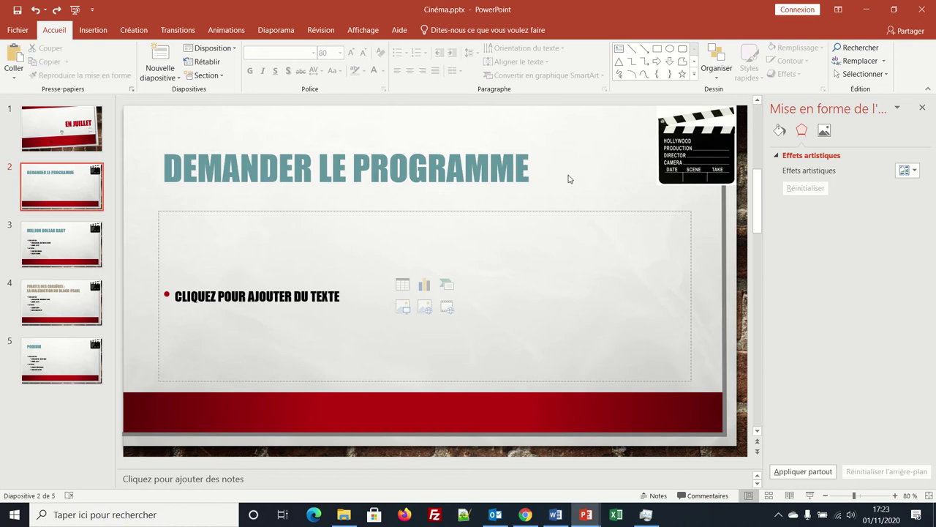
# On the DEMANDER LE PROGRAMME slide, tick Masquer les graphiques d'arrière-plan in the background formatting pane
pyautogui.click(474, 149)
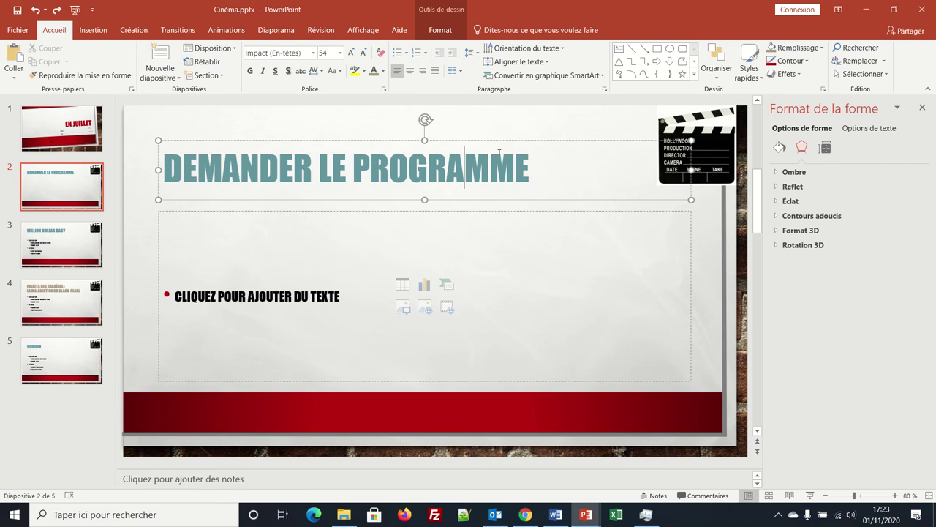
pyautogui.click(647, 249)
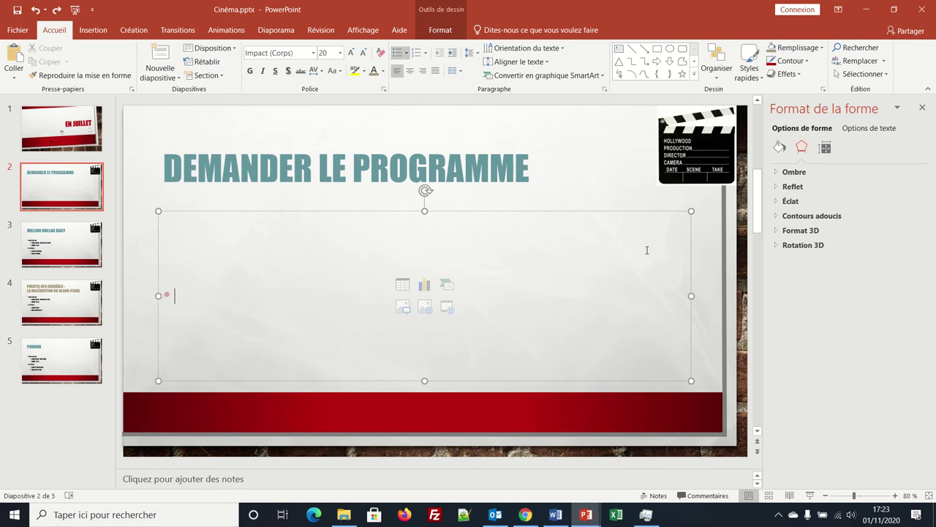
pyautogui.rightClick(710, 245)
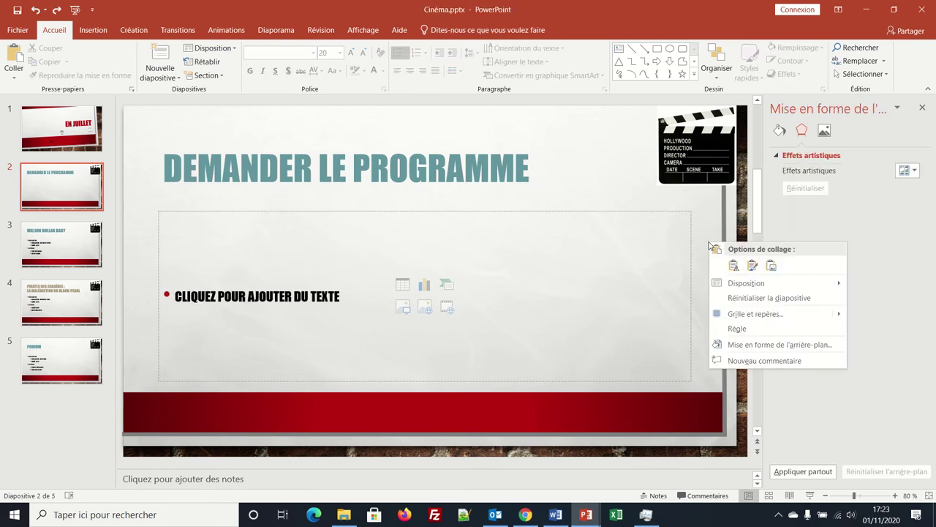
pyautogui.click(728, 345)
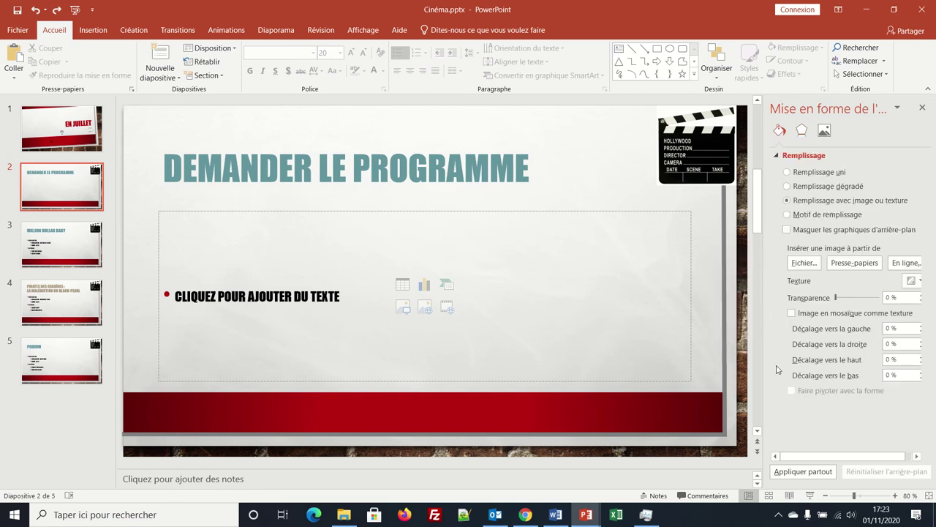
pyautogui.click(787, 230)
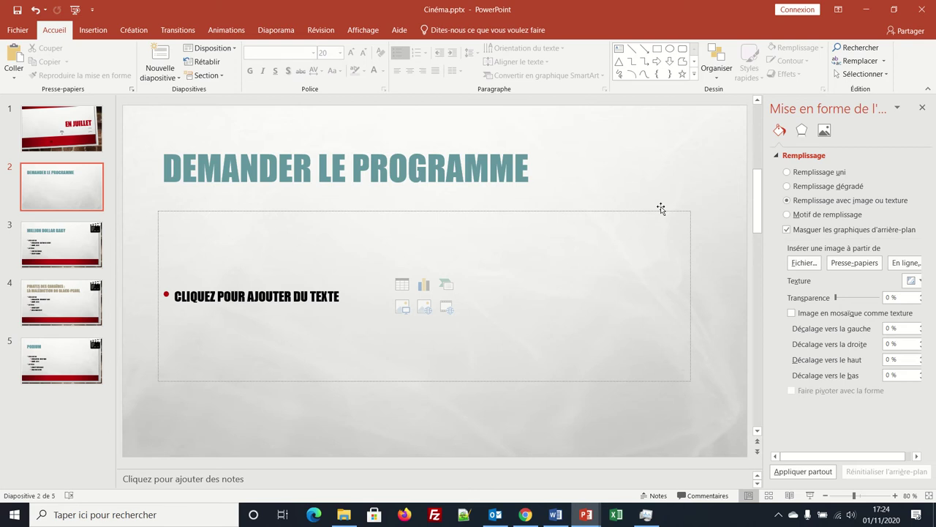
# Insert a Diapositive de titre layout slide after the EN JUILLET slide
pyautogui.click(63, 143)
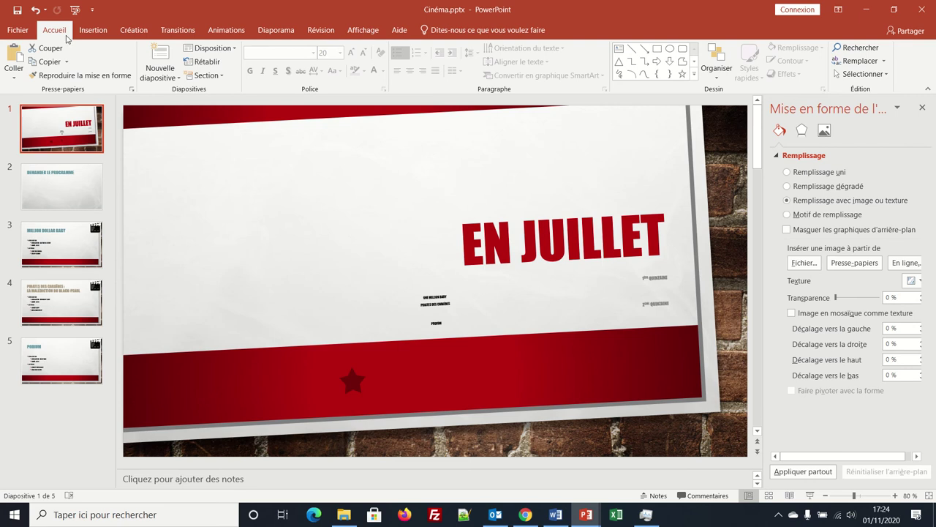
pyautogui.click(91, 32)
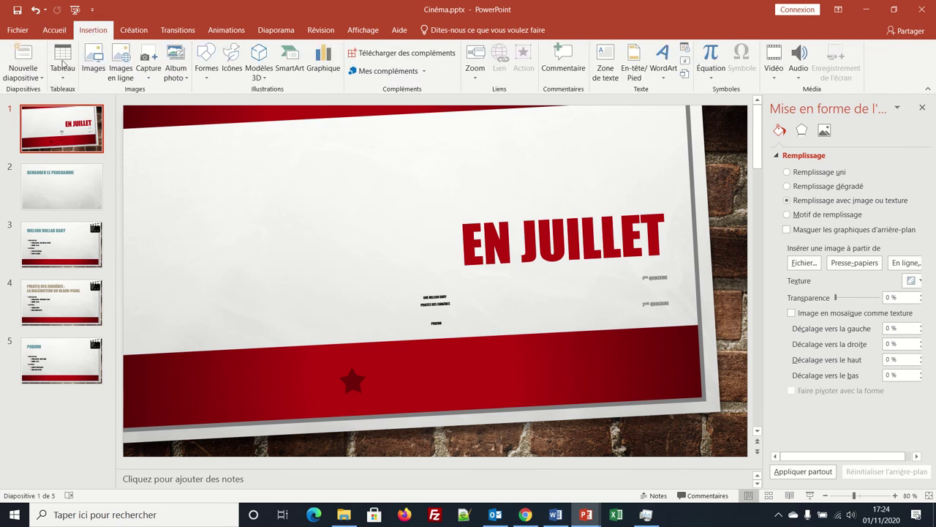
pyautogui.click(15, 69)
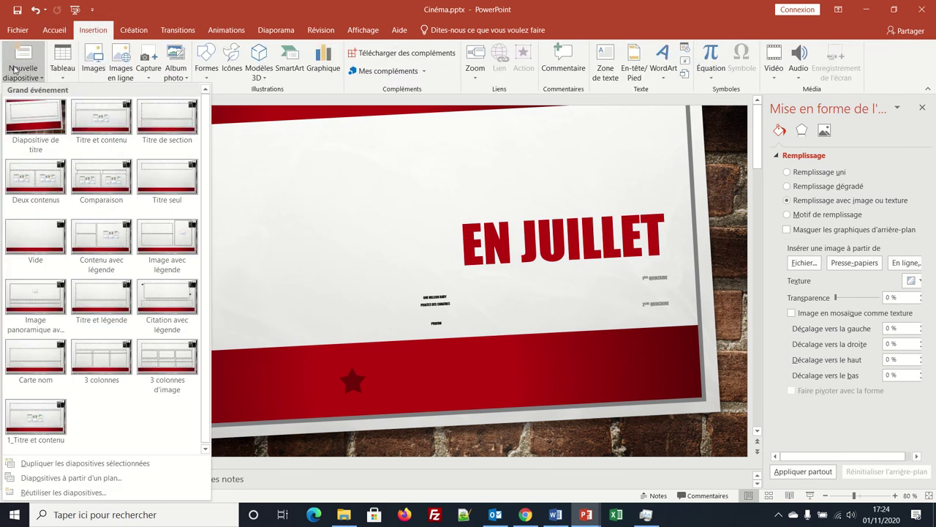
pyautogui.click(21, 121)
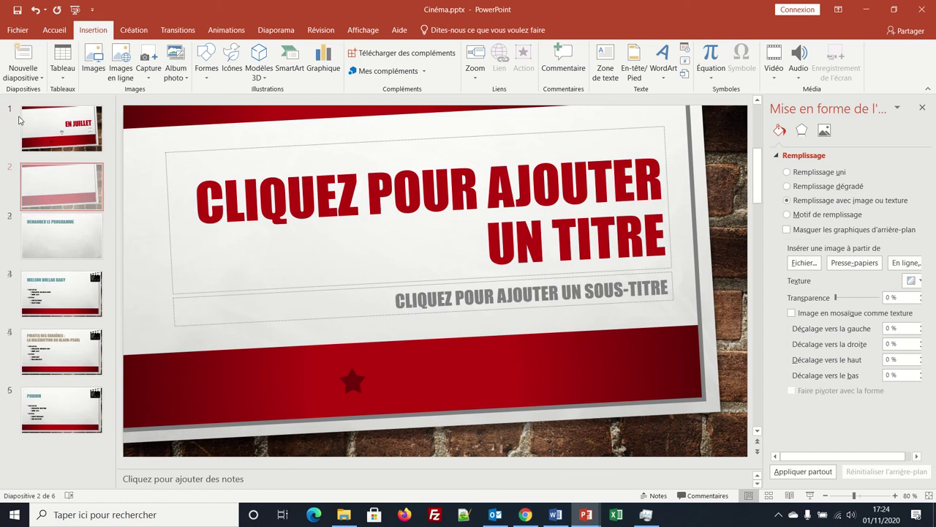
pyautogui.click(40, 79)
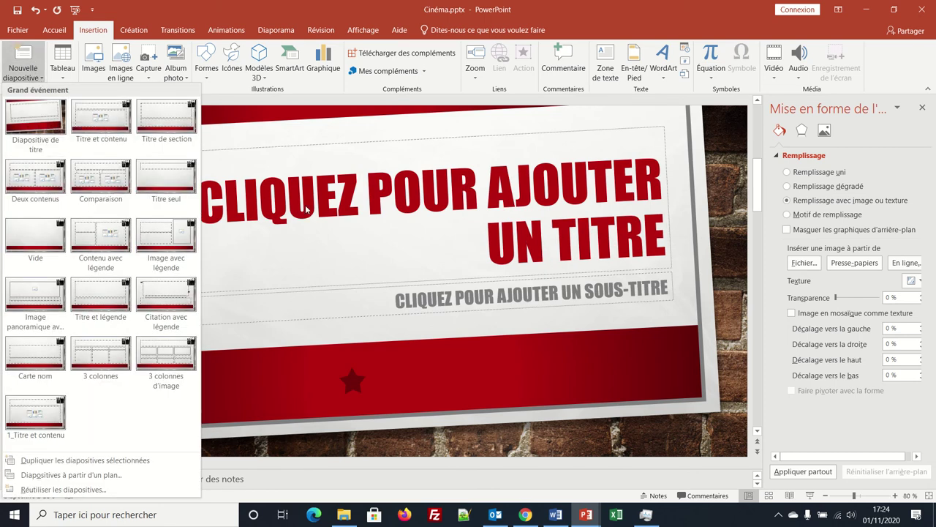
pyautogui.click(435, 363)
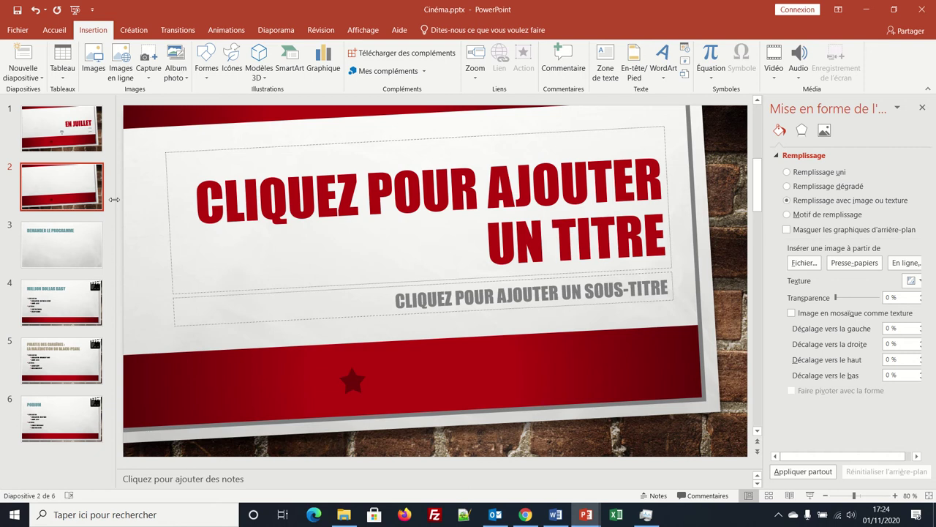
# Type AMENICCINEMA as the slide title and PRÉSENTE as the subtitle
pyautogui.click(270, 187)
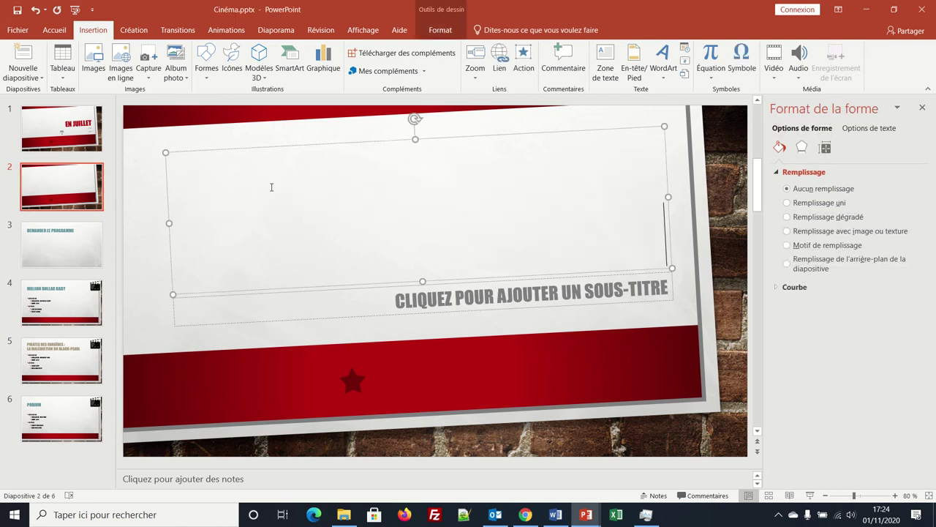
pyautogui.write('AM')
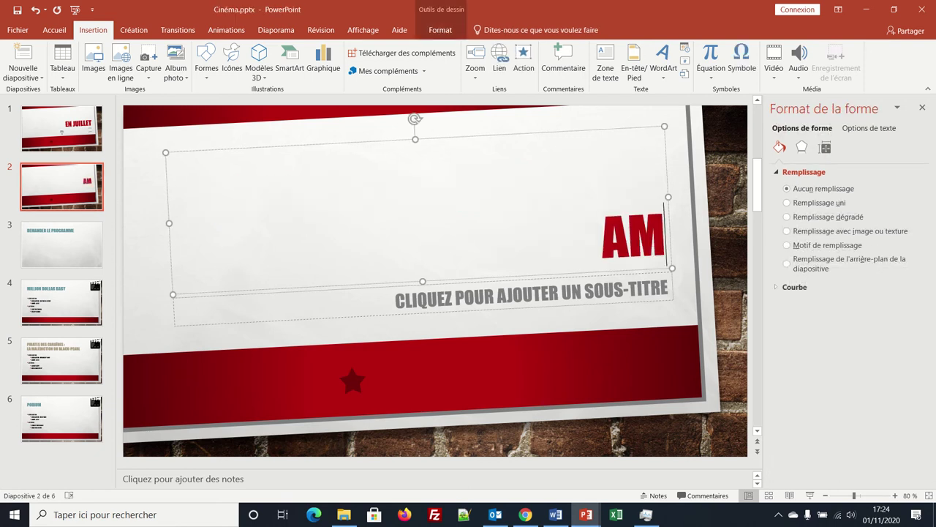
pyautogui.write('ENIC')
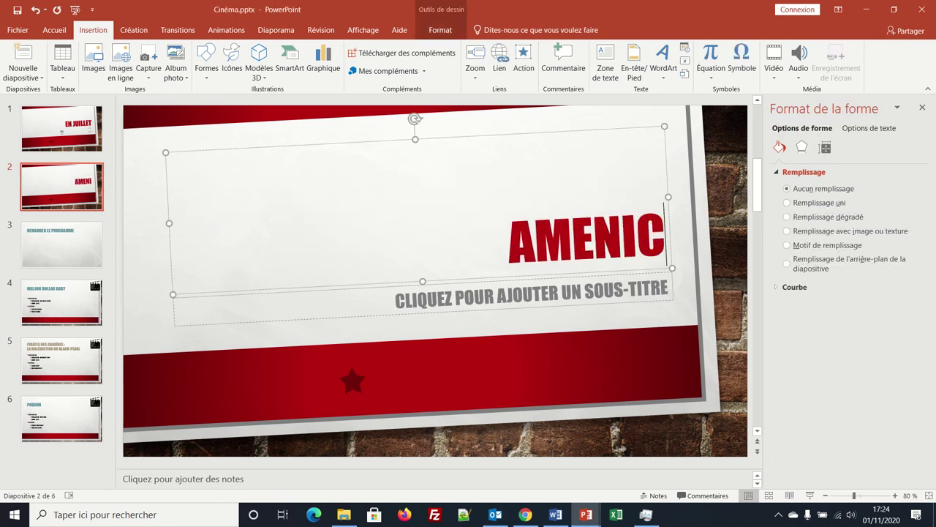
pyautogui.write('CINEM')
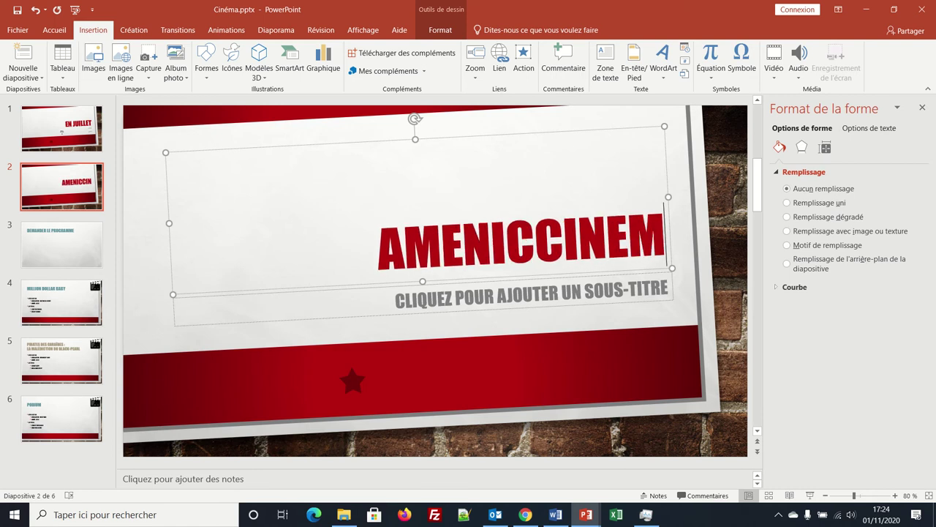
pyautogui.write('A')
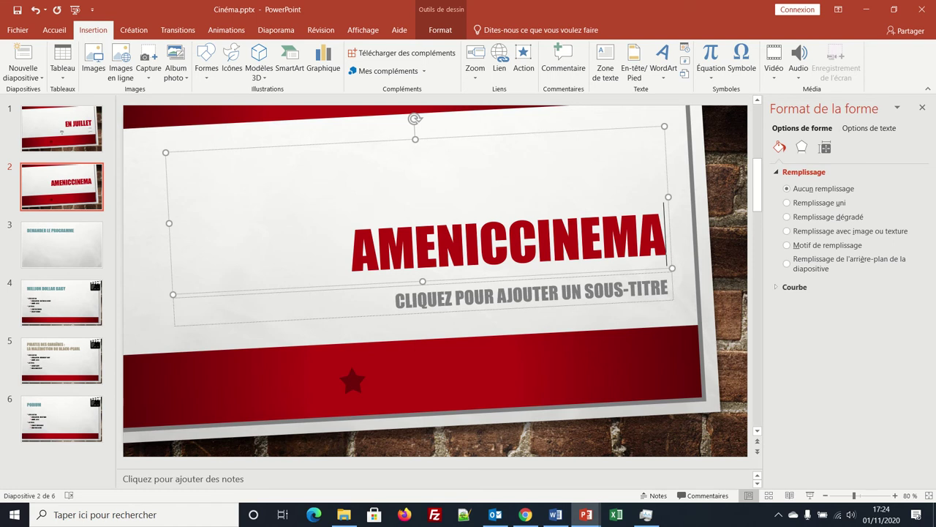
pyautogui.click(429, 305)
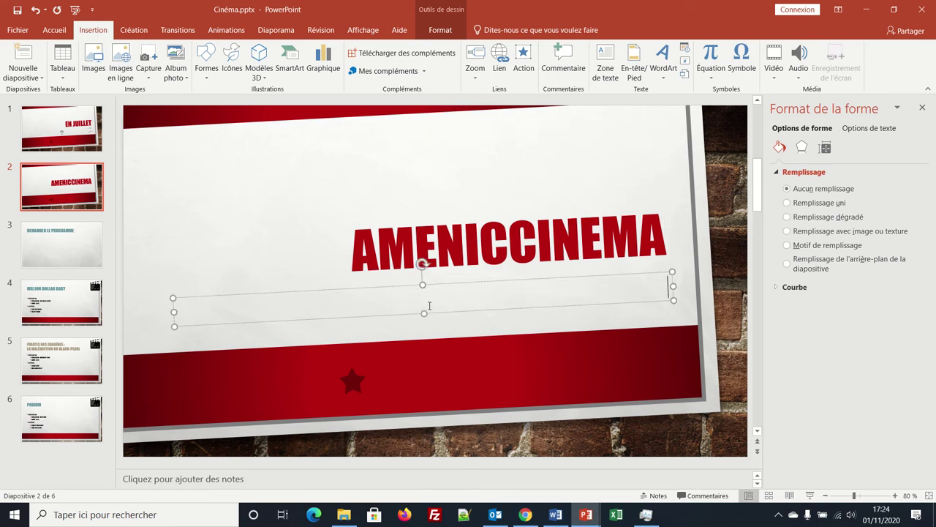
pyautogui.write('PRÉSE')
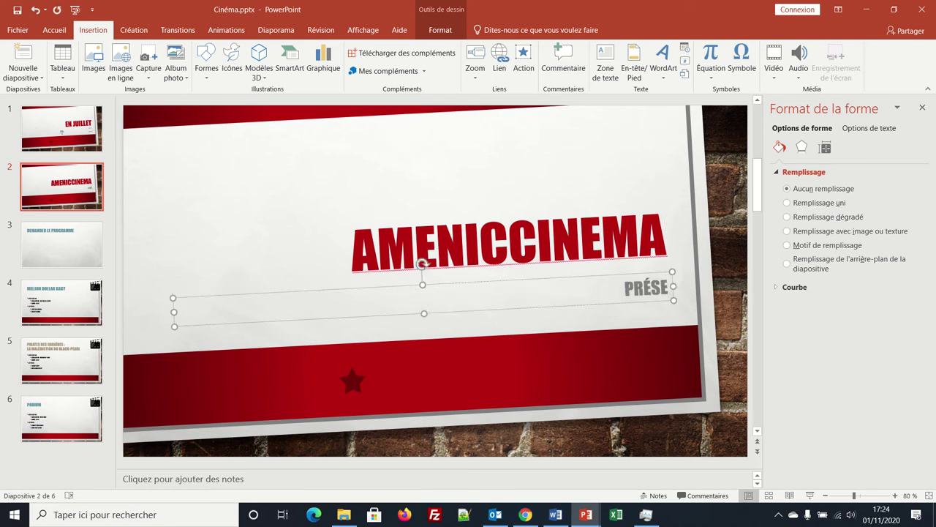
pyautogui.write('NTE')
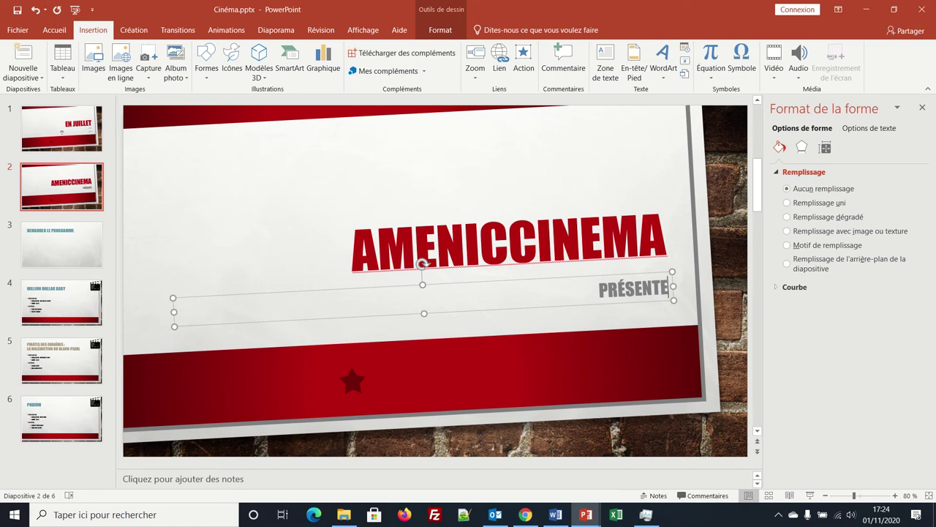
pyautogui.click(420, 254)
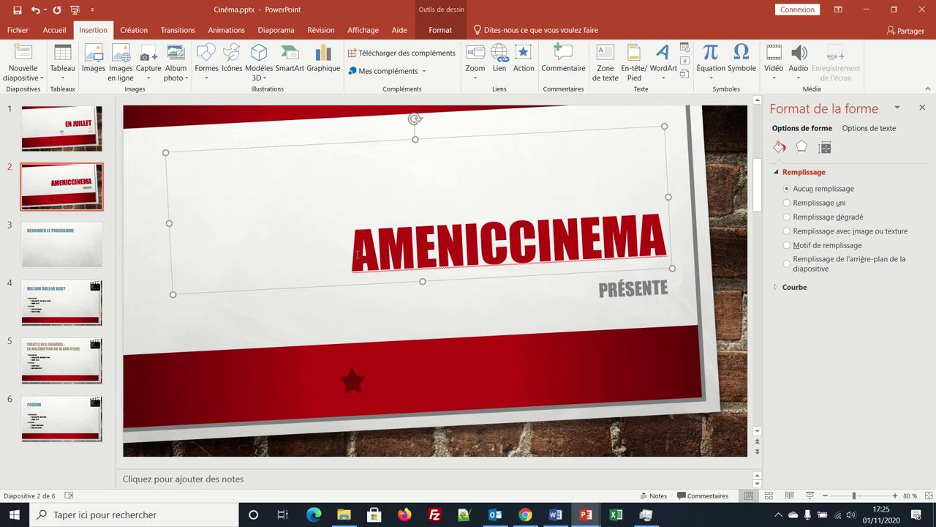
# Turn off Tout en majuscules for the AMENICCINEMA title in the Police dialog
pyautogui.moveTo(357, 255); pyautogui.dragTo(665, 241)
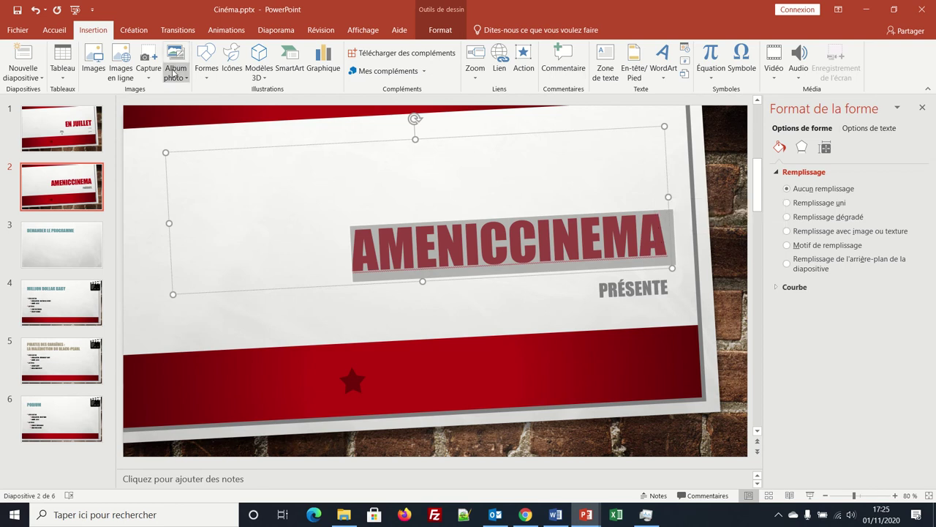
pyautogui.click(56, 30)
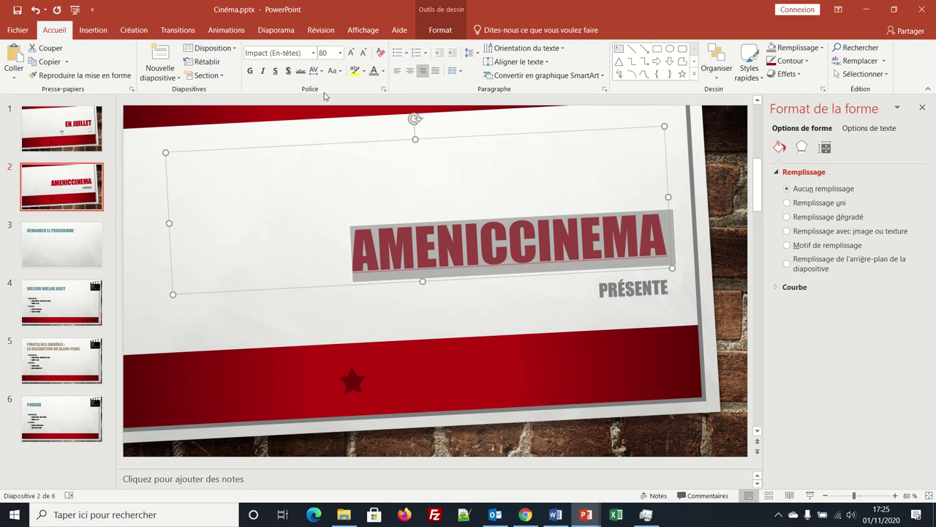
pyautogui.click(384, 92)
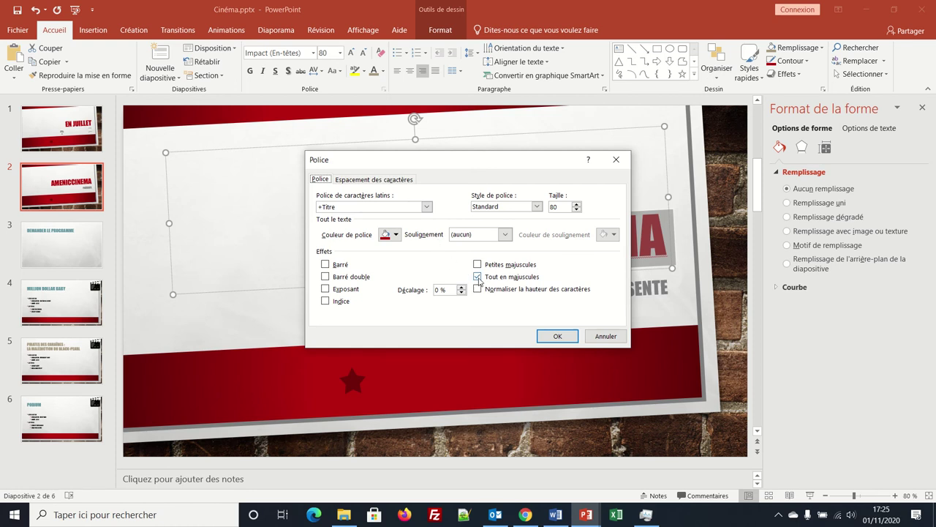
pyautogui.click(478, 277)
pyautogui.click(556, 336)
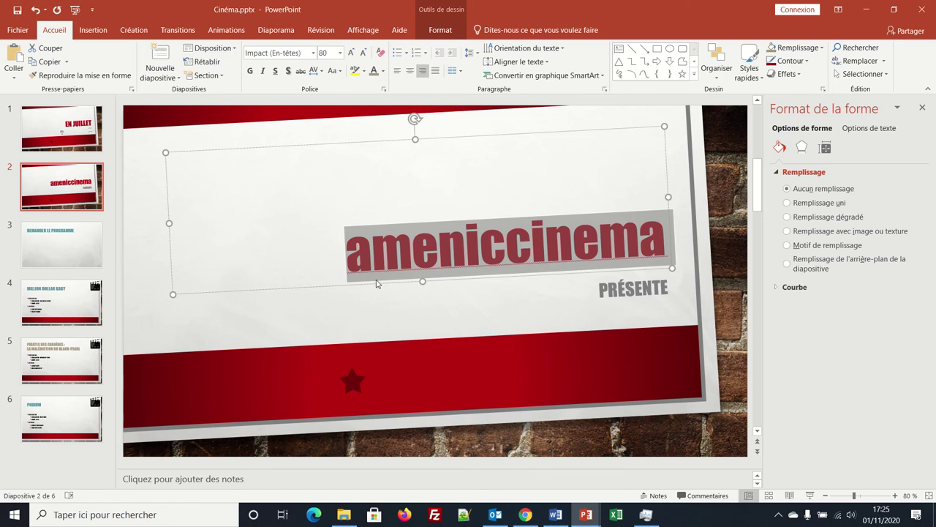
# Retype the title's double c as uppercase CC so it reads ameniCCinema
pyautogui.click(528, 248)
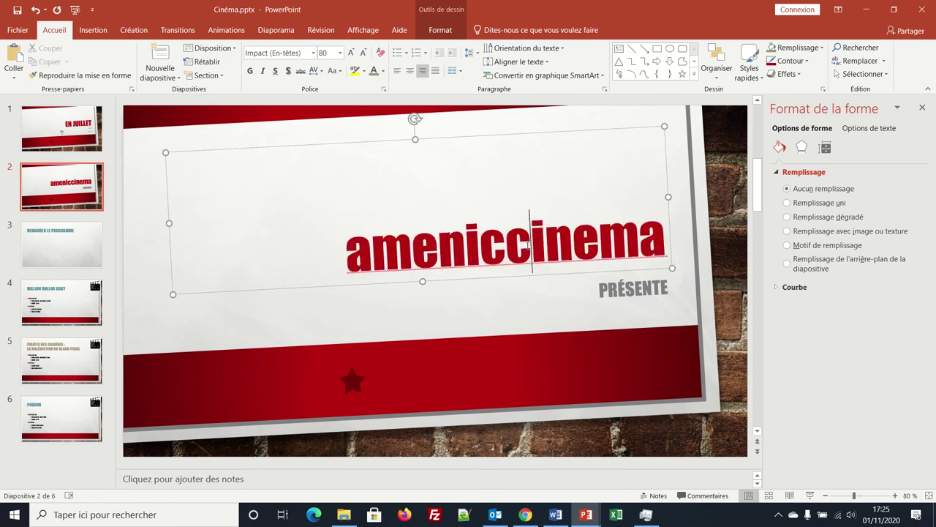
pyautogui.press('BackSpace')
pyautogui.press('BackSpace')
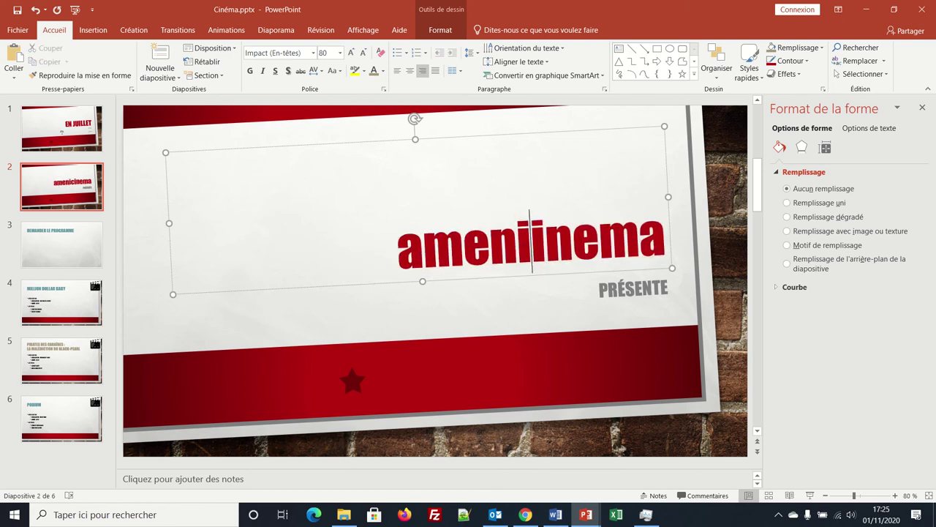
pyautogui.write('CC')
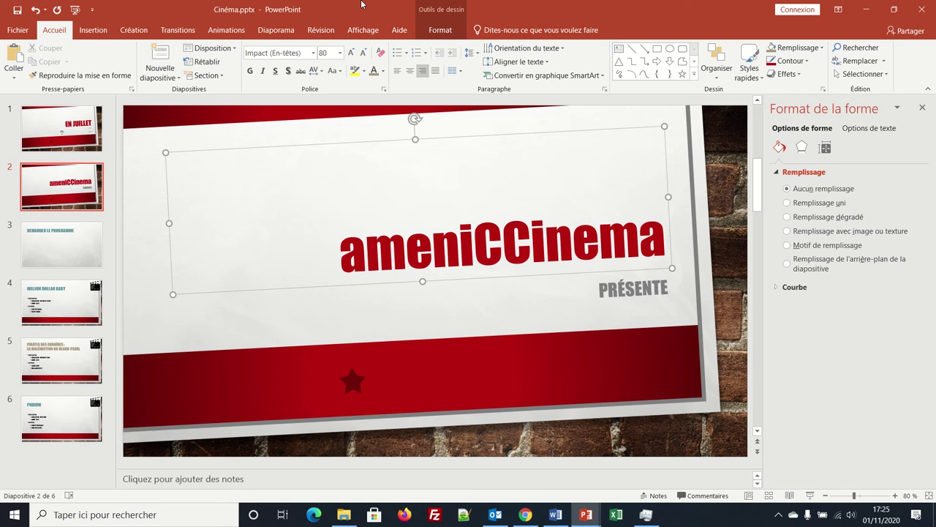
pyautogui.moveTo(364, 4)
pyautogui.click(377, 26)
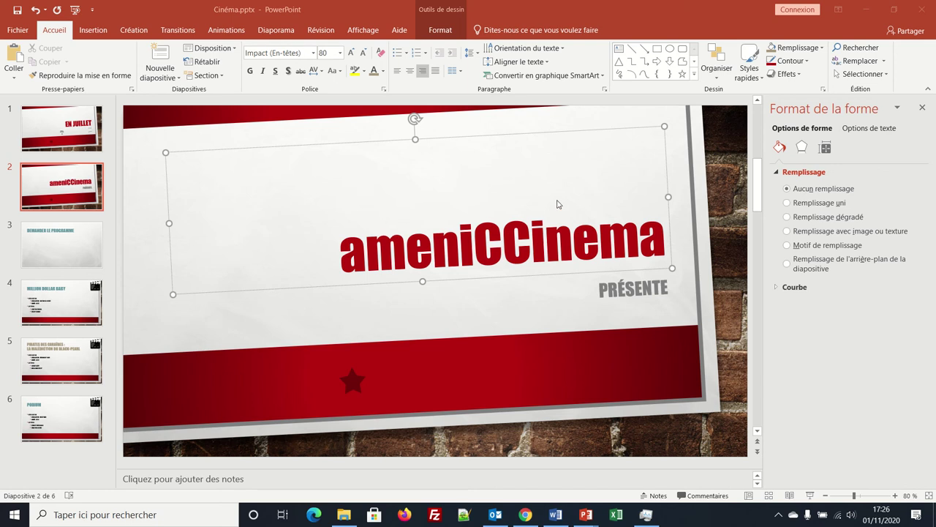
pyautogui.click(558, 200)
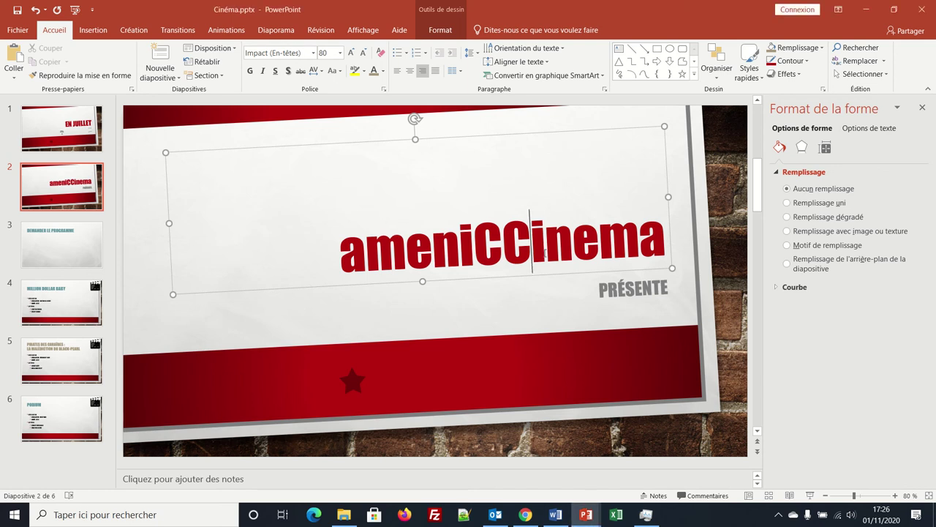
pyautogui.rightClick(547, 278)
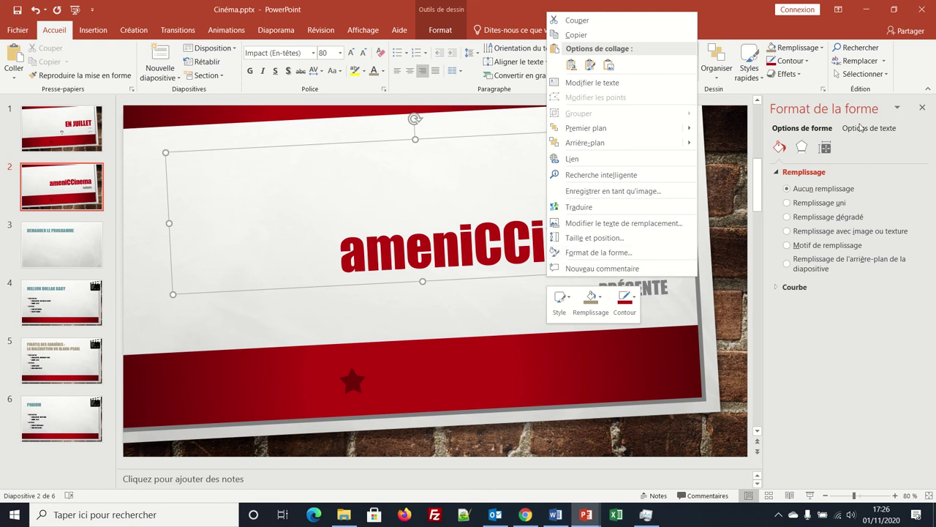
pyautogui.click(843, 354)
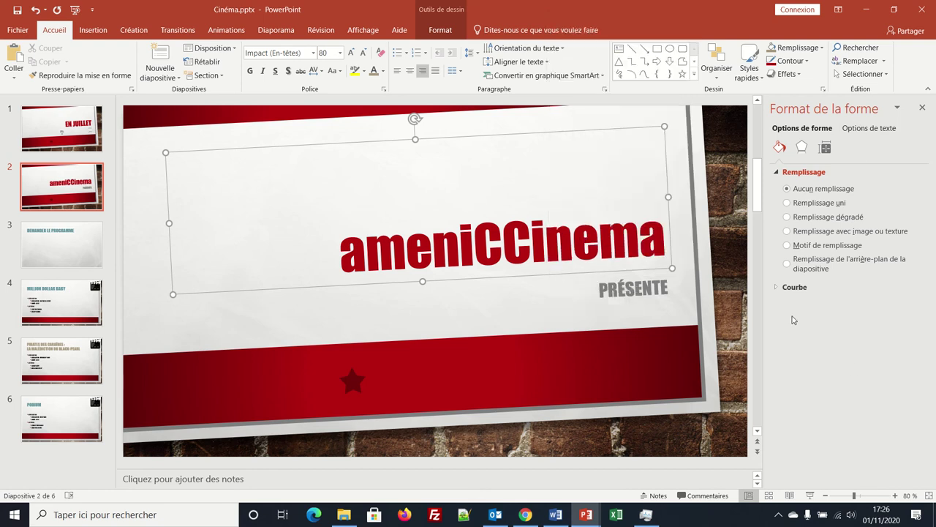
# Give the title box a Trait plein outline and drag its top and left edges in to the text
pyautogui.click(777, 288)
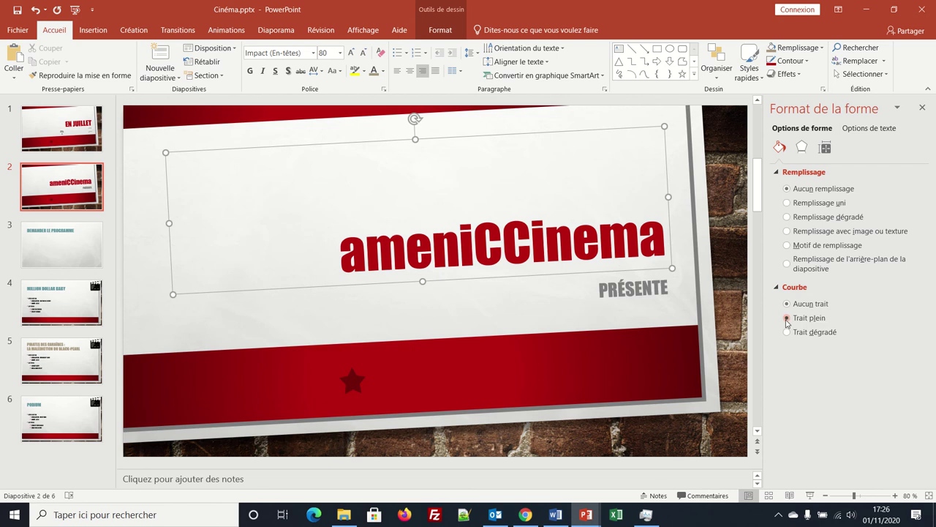
pyautogui.click(787, 319)
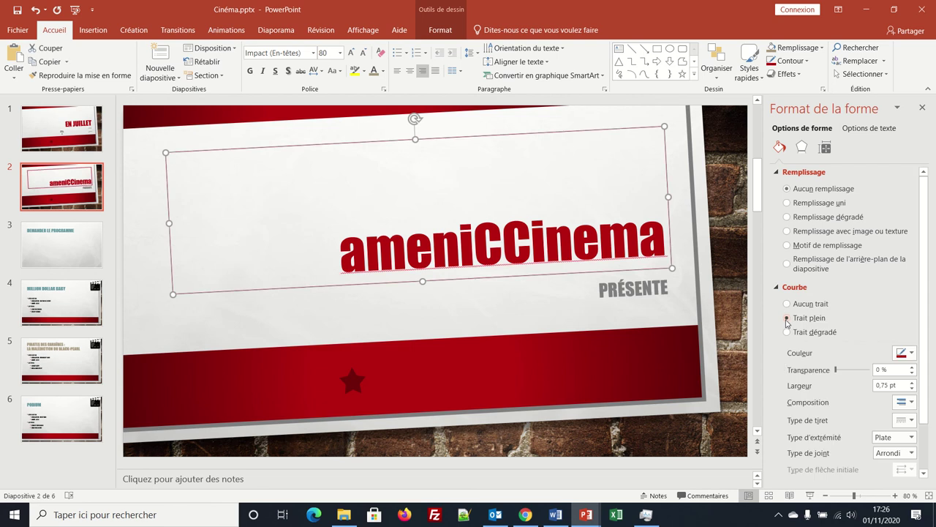
pyautogui.click(541, 304)
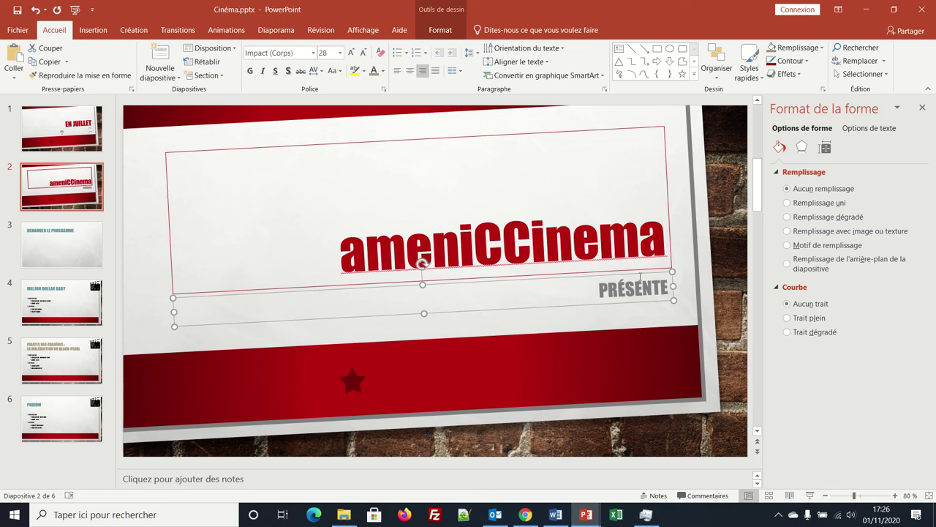
pyautogui.click(304, 240)
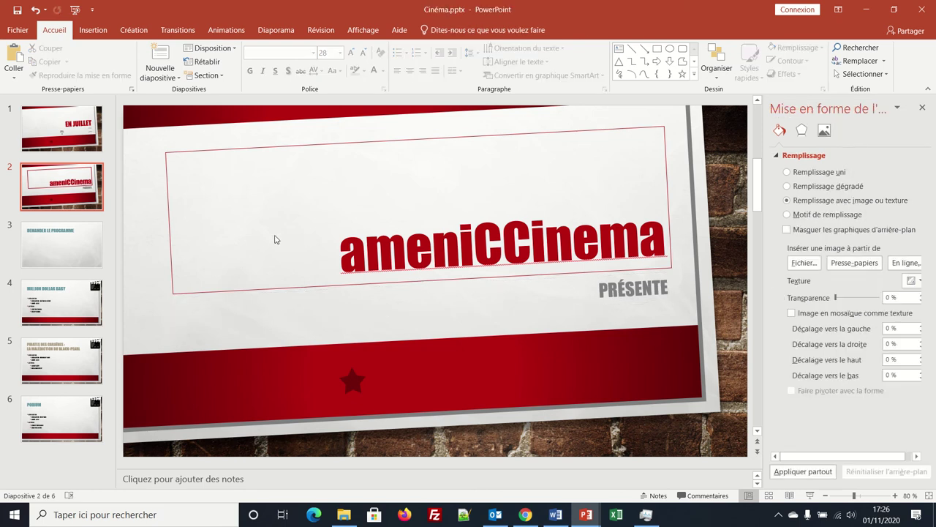
pyautogui.click(169, 259)
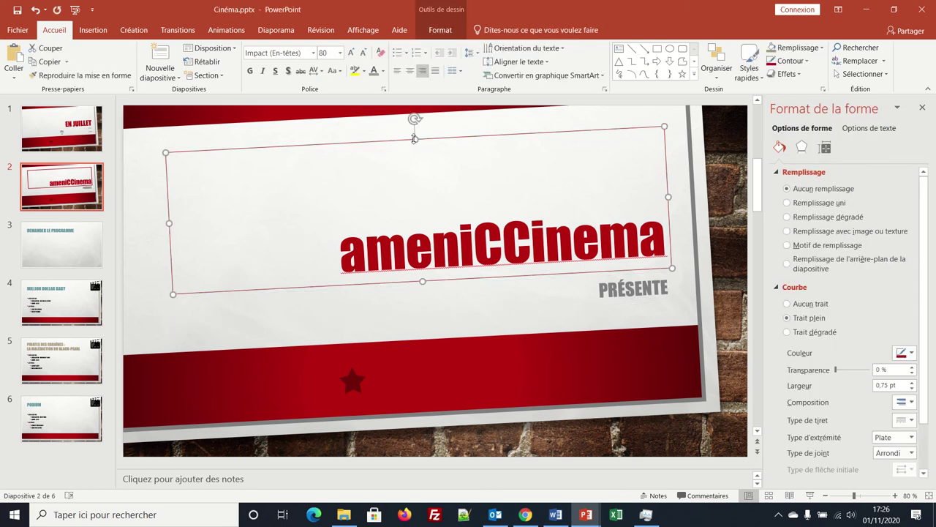
pyautogui.moveTo(414, 139); pyautogui.dragTo(419, 214)
pyautogui.moveTo(171, 261); pyautogui.dragTo(327, 253)
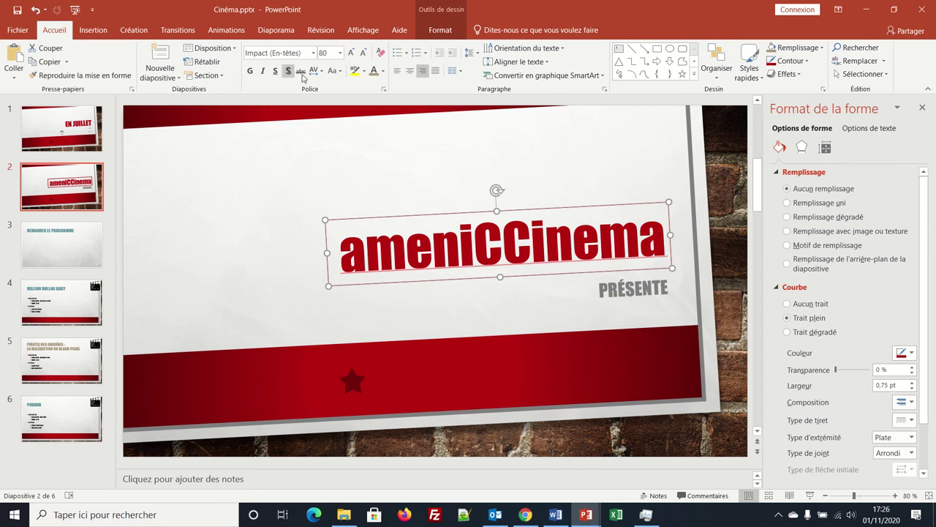
# Centre the ameniCCinema text and set the outline Largeur to 20 pt
pyautogui.click(409, 71)
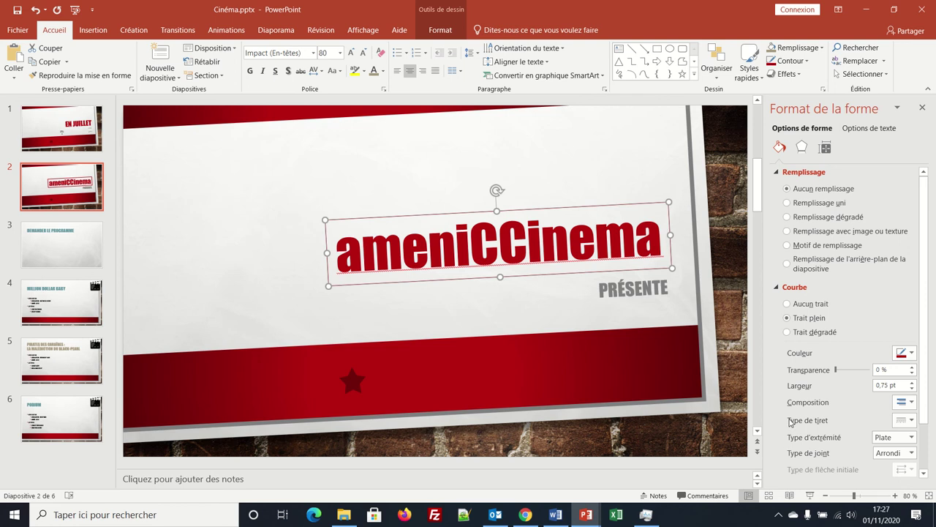
pyautogui.moveTo(896, 385); pyautogui.dragTo(784, 395)
pyautogui.write('20')
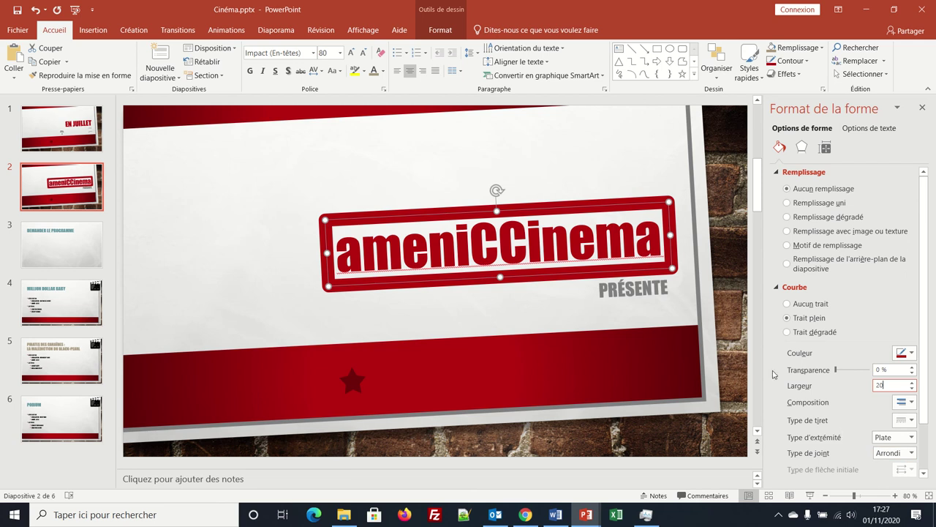
# Switch the title's outline to Trait dégradé, a pale pink-to-red gradient frame
pyautogui.moveTo(351, 24)
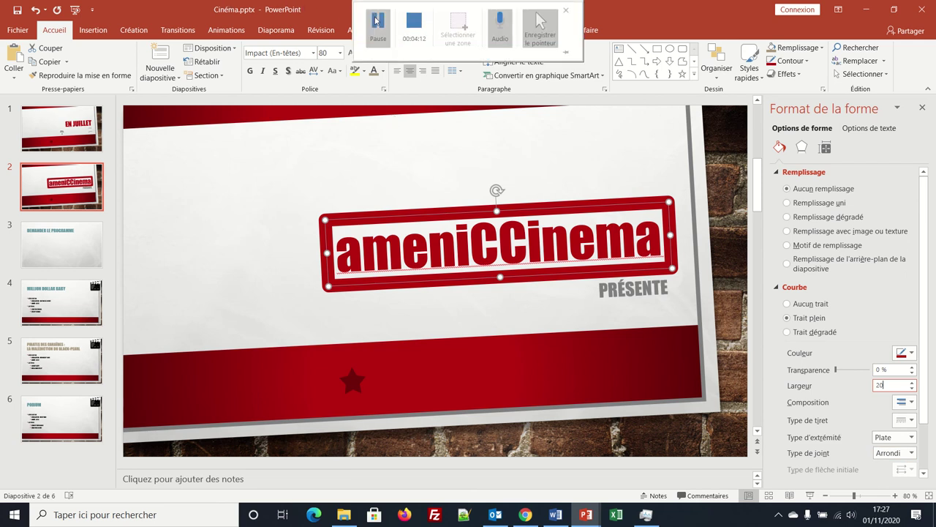
pyautogui.click(378, 29)
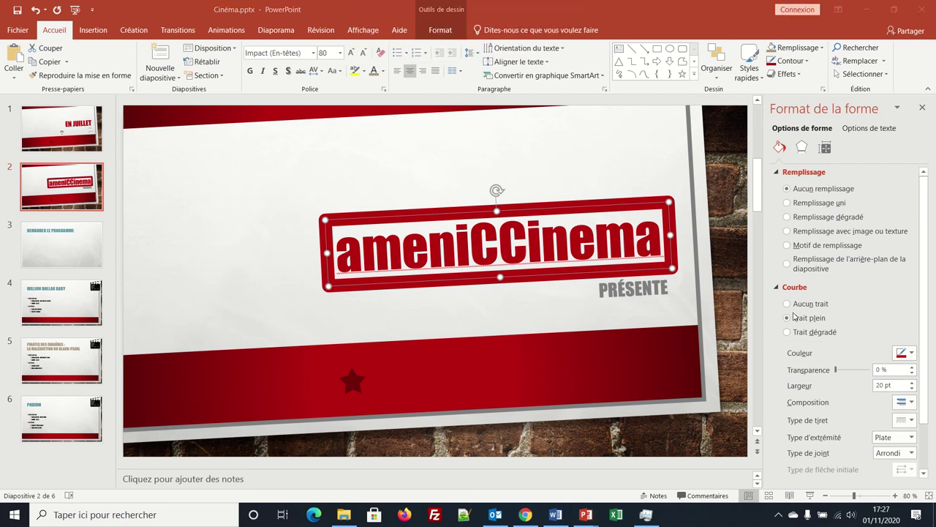
pyautogui.click(789, 338)
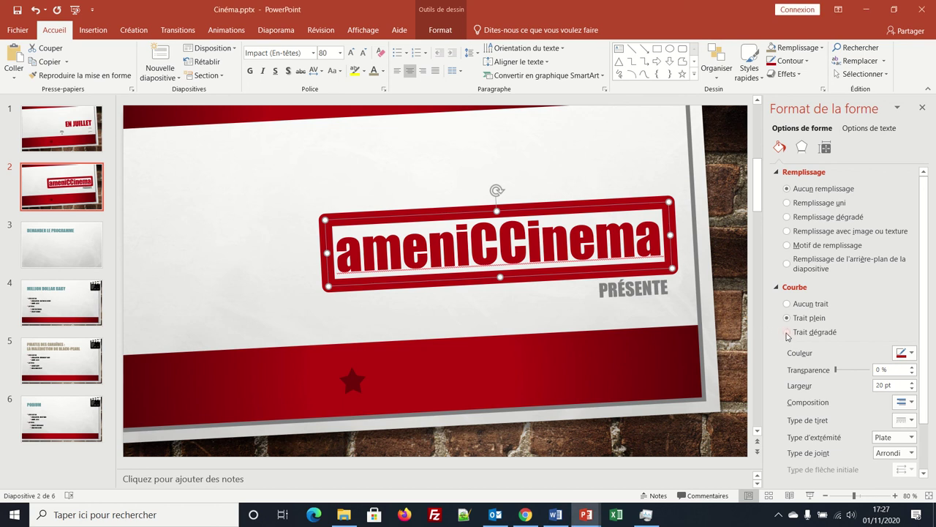
pyautogui.click(787, 333)
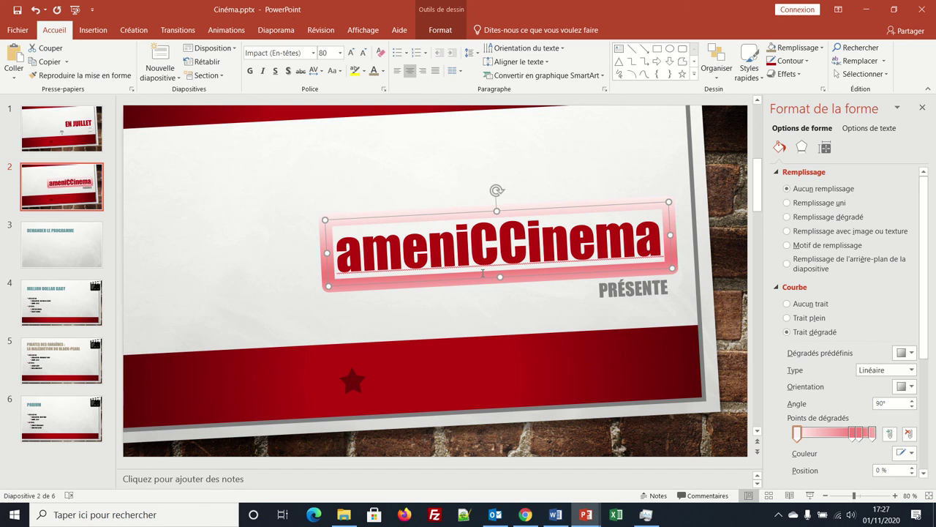
pyautogui.click(295, 302)
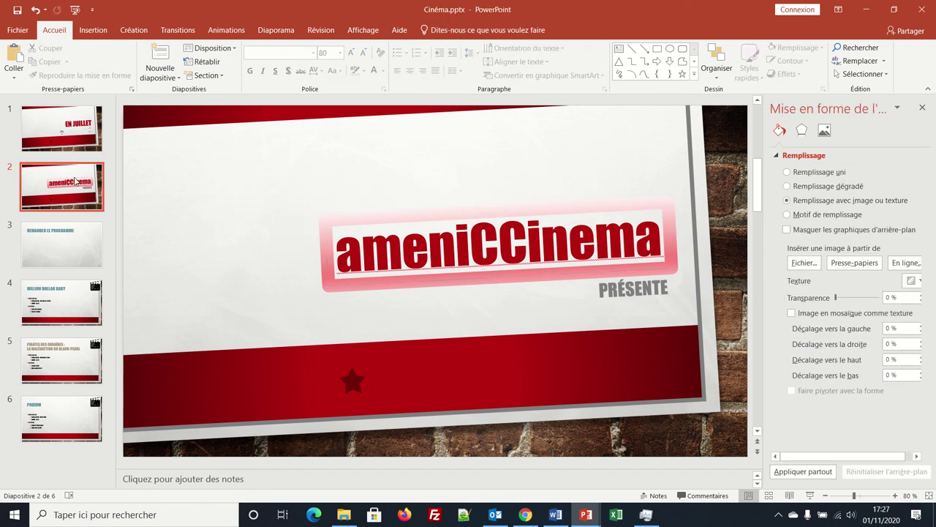
# Drag the ameniCCinema slide to first position, then open the EN JUILLET slide
pyautogui.moveTo(34, 185); pyautogui.dragTo(35, 123)
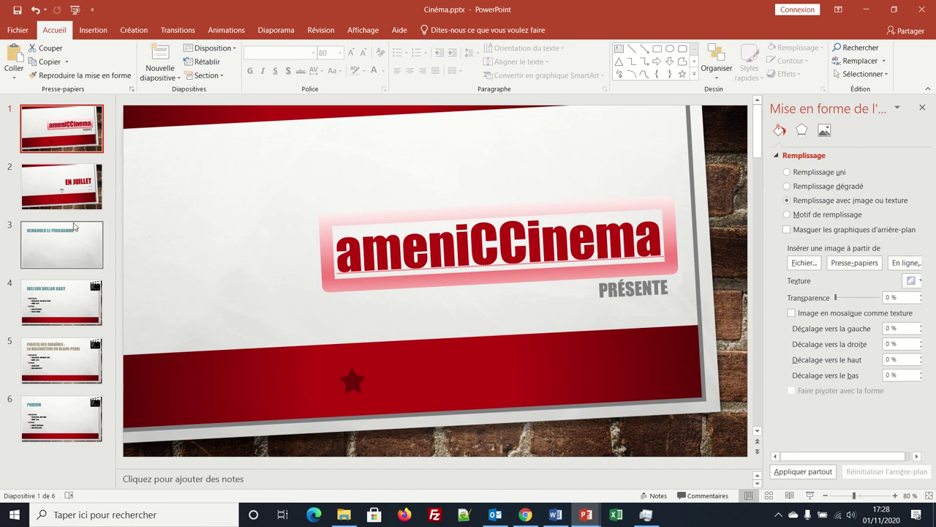
pyautogui.click(42, 191)
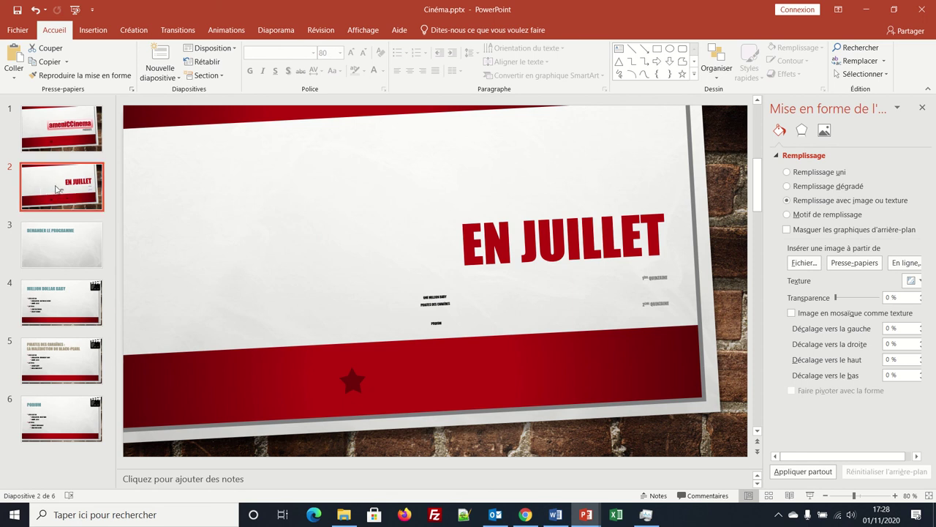
# Apply the Titre et contenu layout to the EN JUILLET slide
pyautogui.click(209, 48)
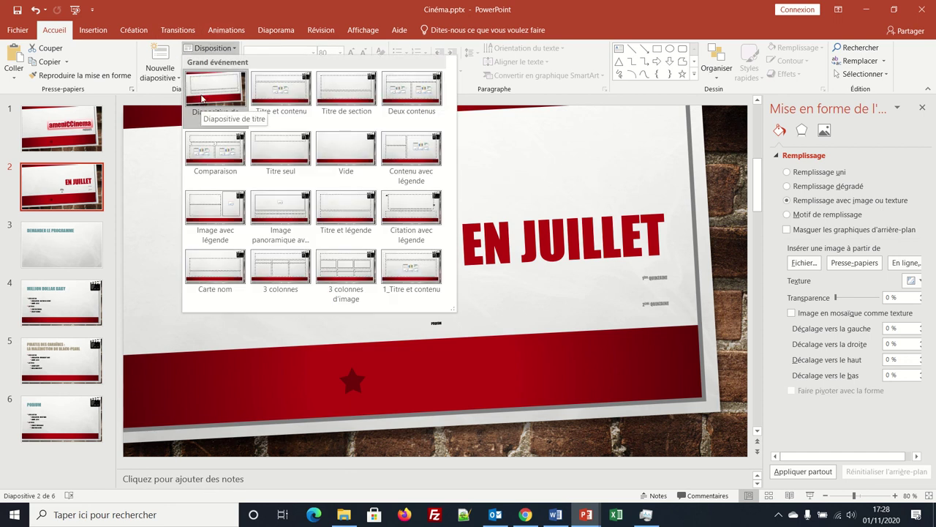
pyautogui.click(270, 90)
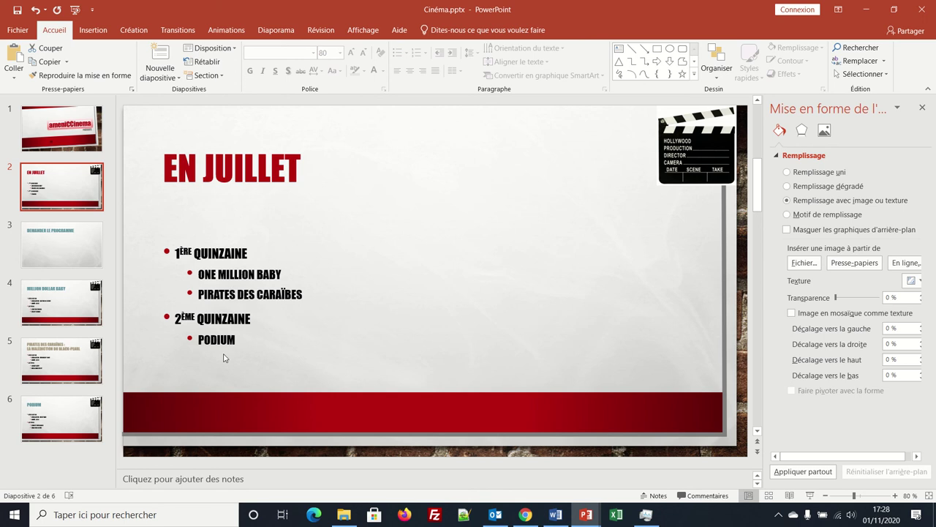
pyautogui.moveTo(285, 2)
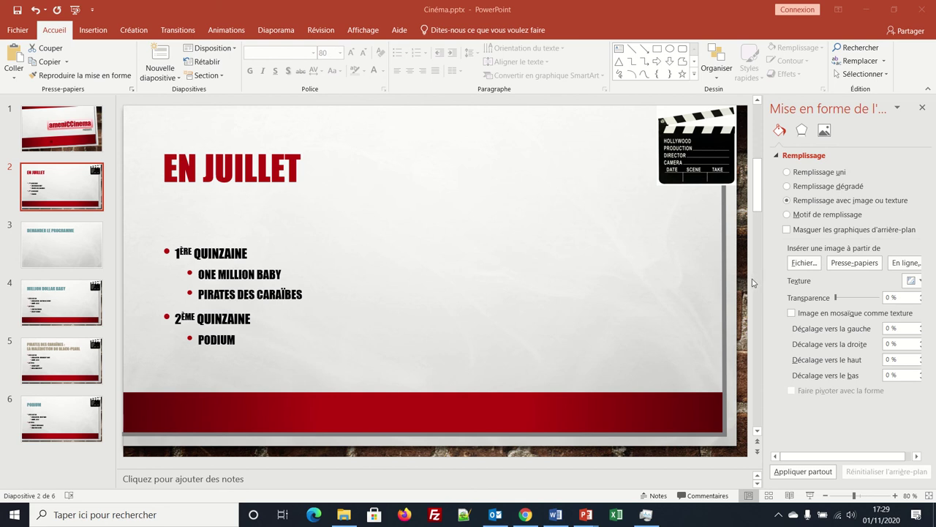
# Fill the EN JUILLET background with the Marbre blanc texture and hide background graphics
pyautogui.click(919, 283)
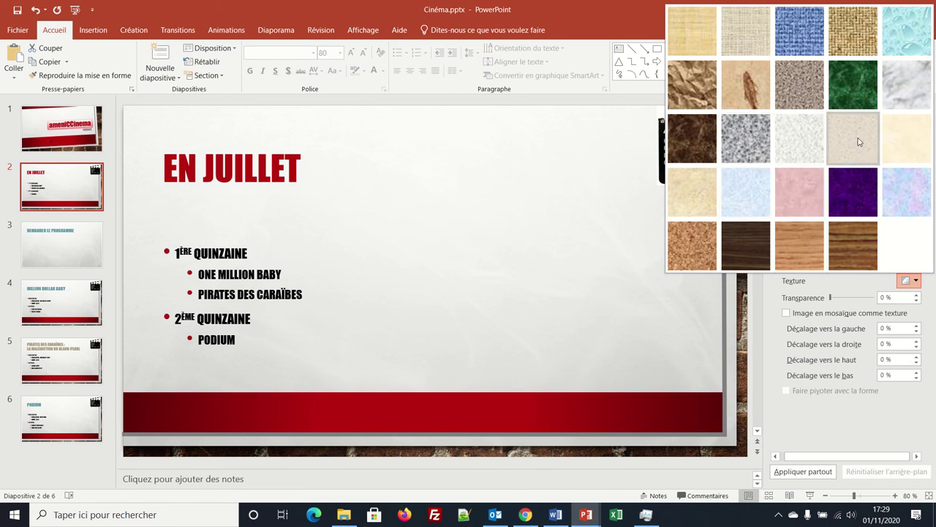
pyautogui.click(895, 96)
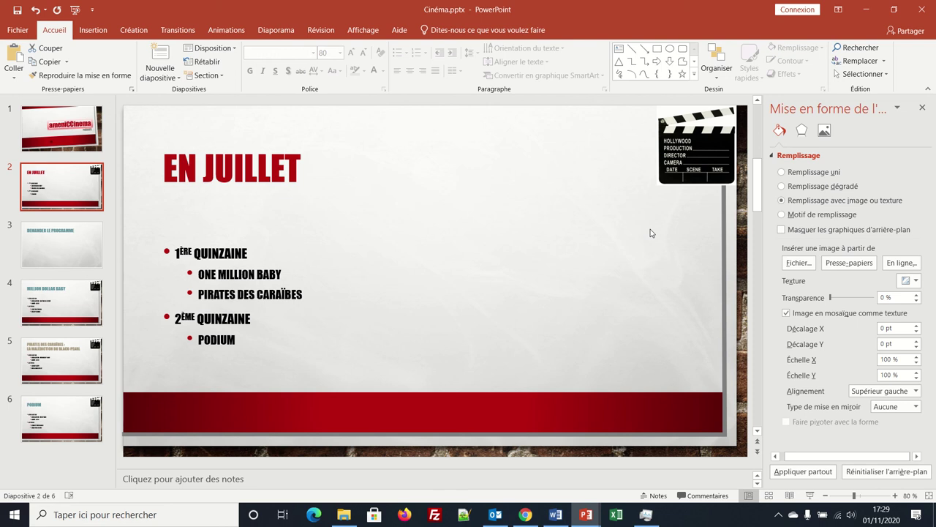
pyautogui.click(782, 230)
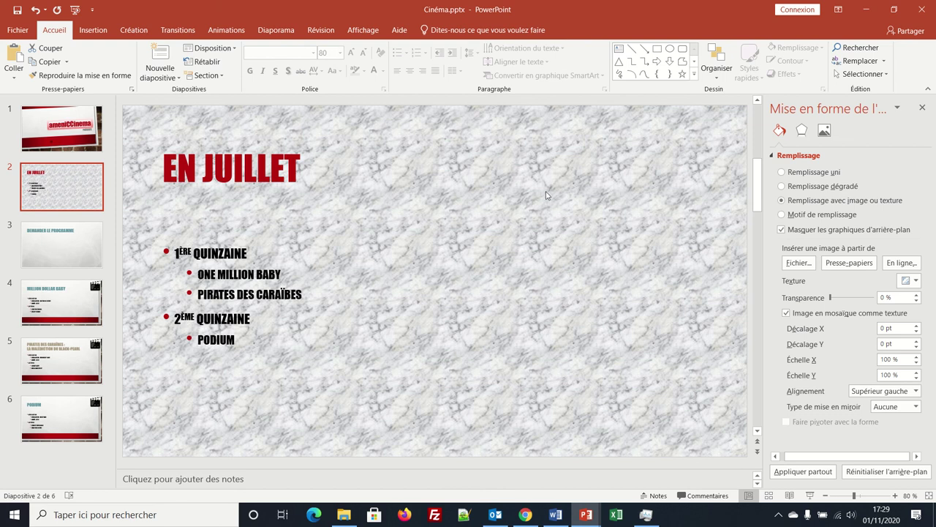
pyautogui.moveTo(380, 3)
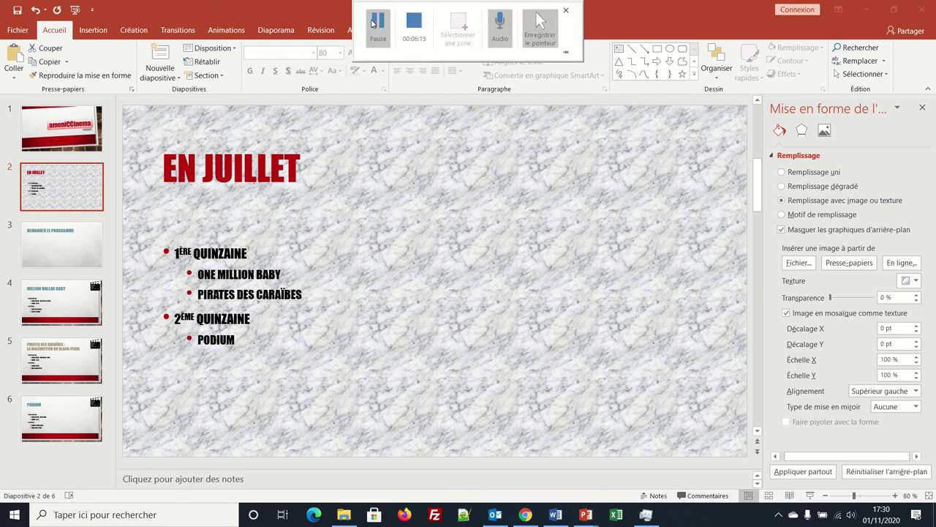